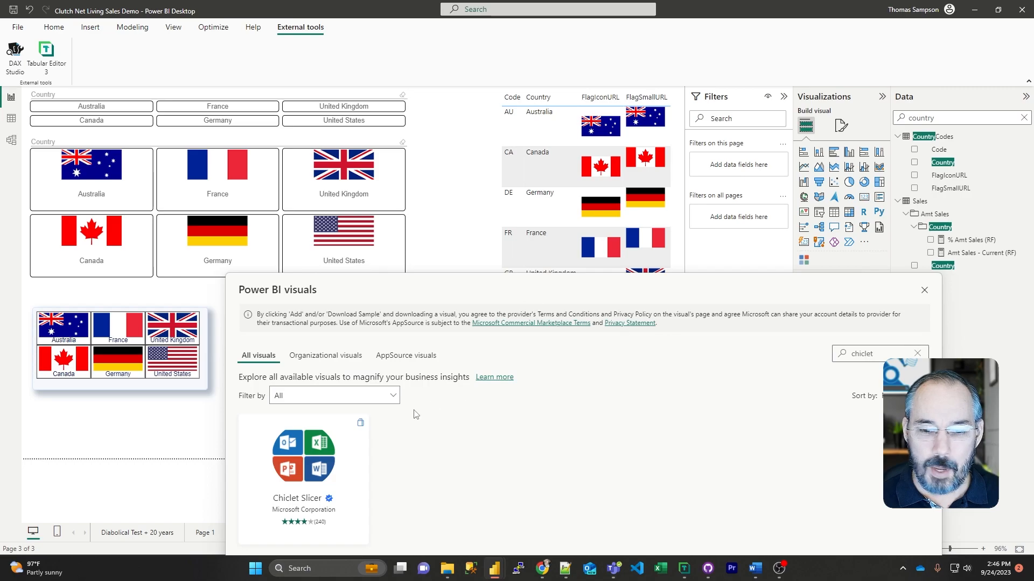
# - Close the visuals gallery and test the compact flag slicer by filtering the page through each of its six countries, ending with no selection
pyautogui.click(924, 290)
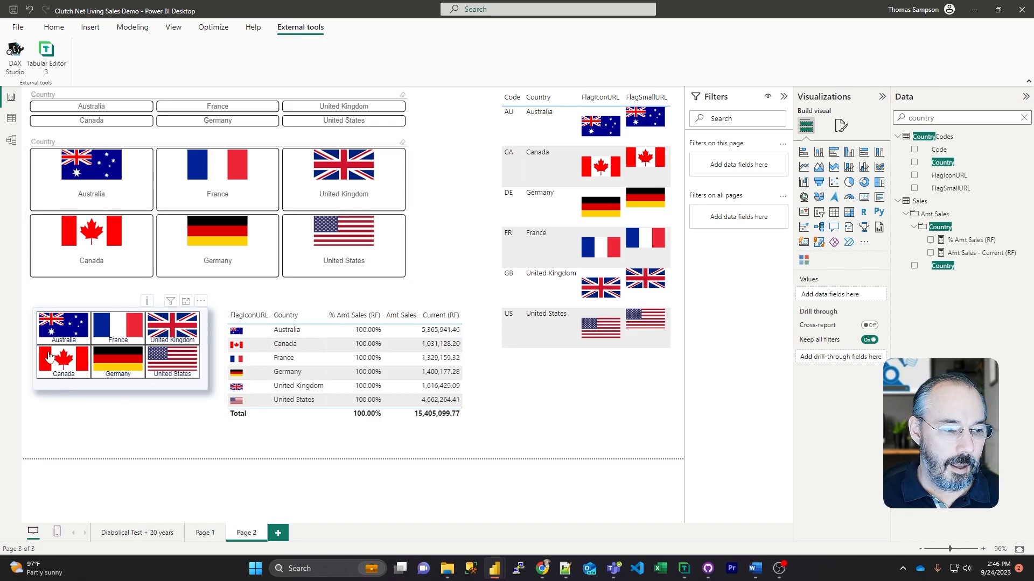
pyautogui.click(77, 329)
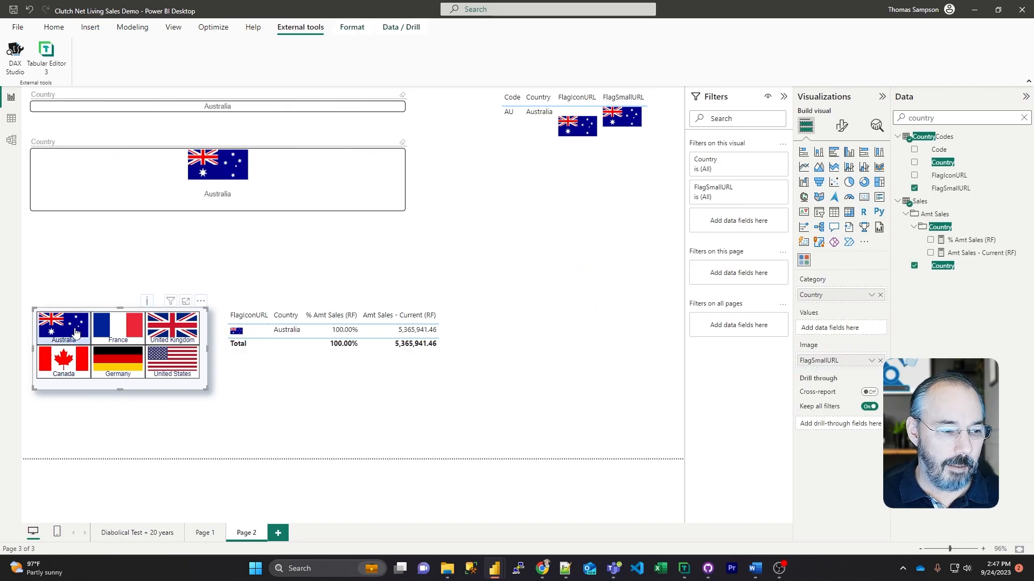
pyautogui.click(114, 335)
pyautogui.click(175, 335)
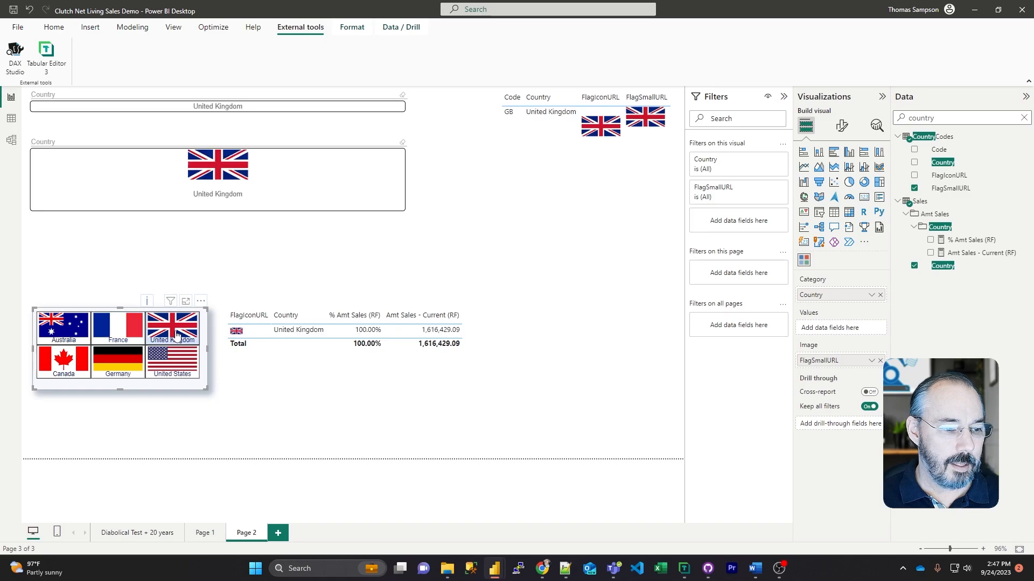
pyautogui.click(166, 366)
pyautogui.click(108, 364)
pyautogui.click(64, 364)
pyautogui.click(59, 324)
pyautogui.click(58, 325)
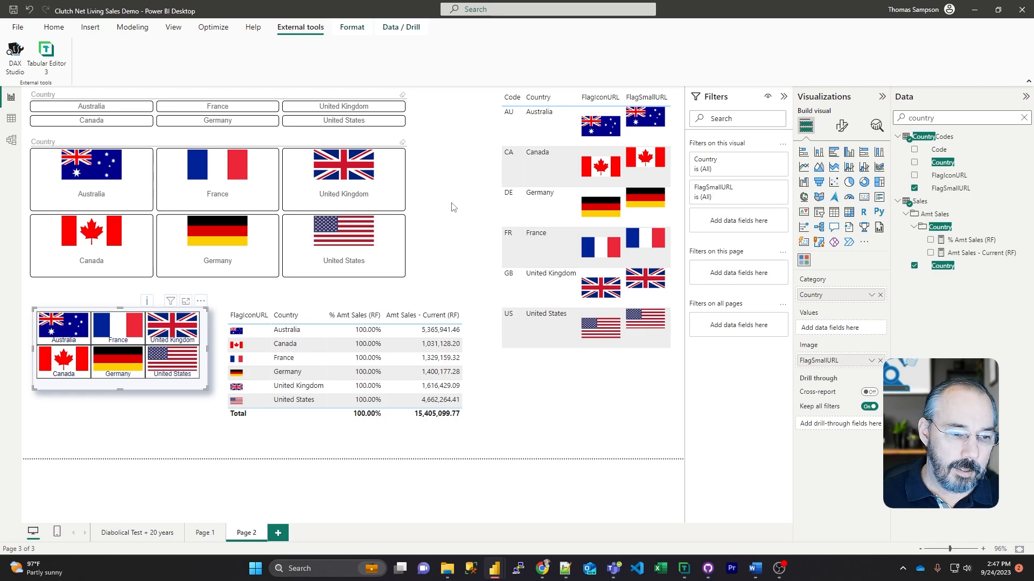
# - Select the country sales table and examine the FlagIconURL column's Data Category property in Tabular Editor 3, closing its window at the end
pyautogui.click(475, 378)
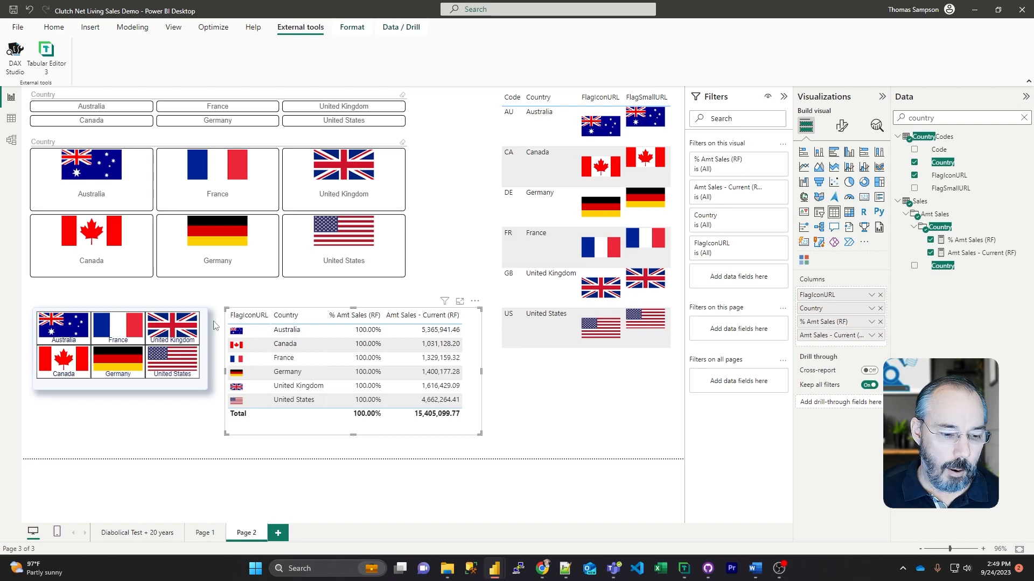
pyautogui.click(684, 568)
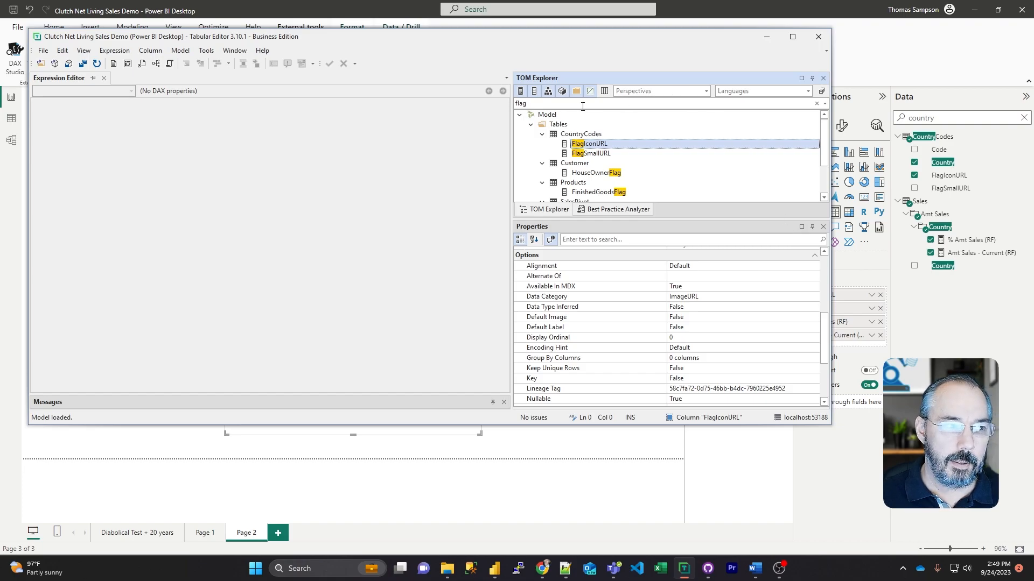
pyautogui.moveTo(704, 42); pyautogui.dragTo(729, 83)
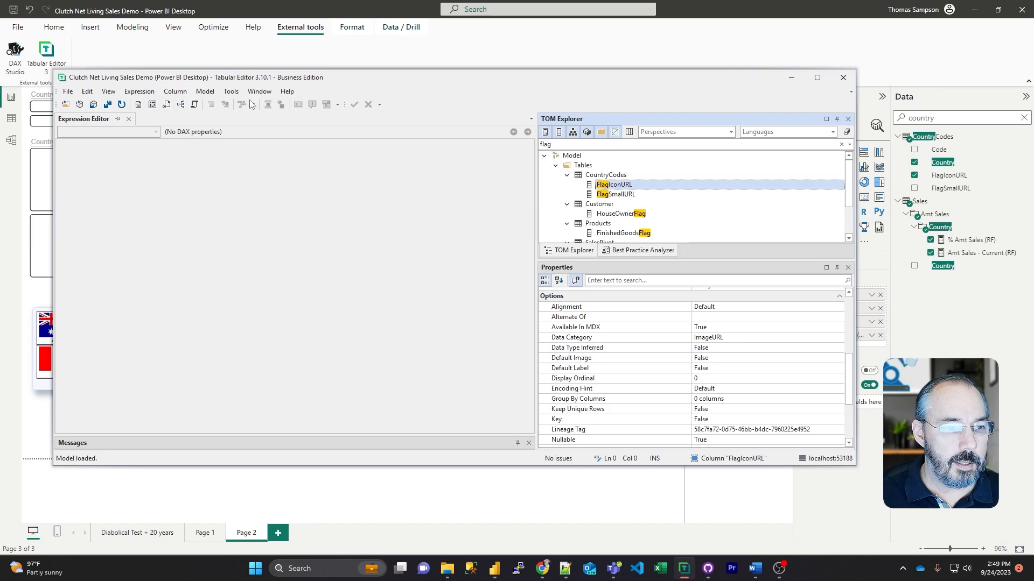
pyautogui.moveTo(406, 77); pyautogui.dragTo(414, 97)
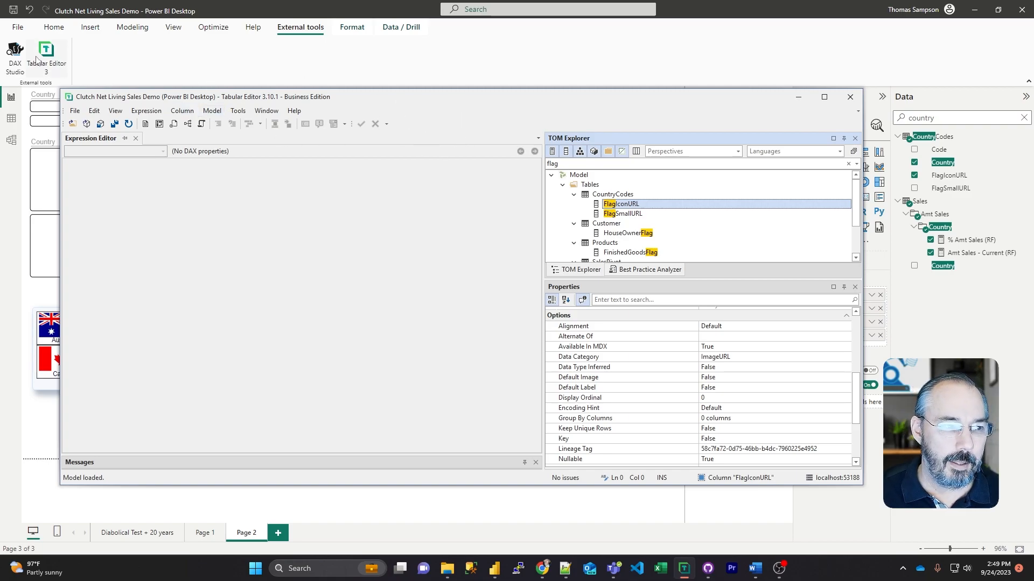
pyautogui.moveTo(507, 103); pyautogui.dragTo(506, 108)
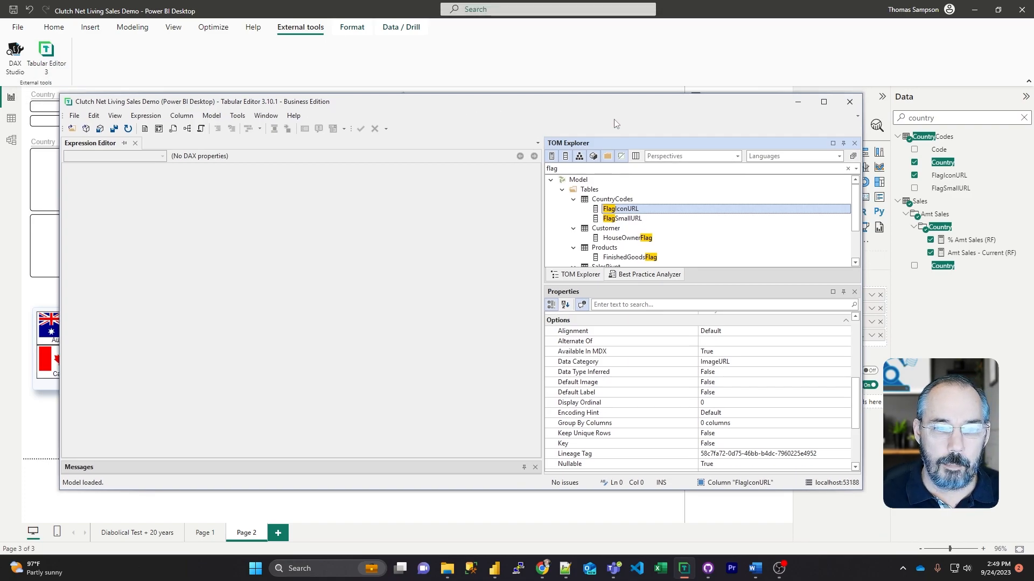
pyautogui.moveTo(614, 106); pyautogui.dragTo(615, 97)
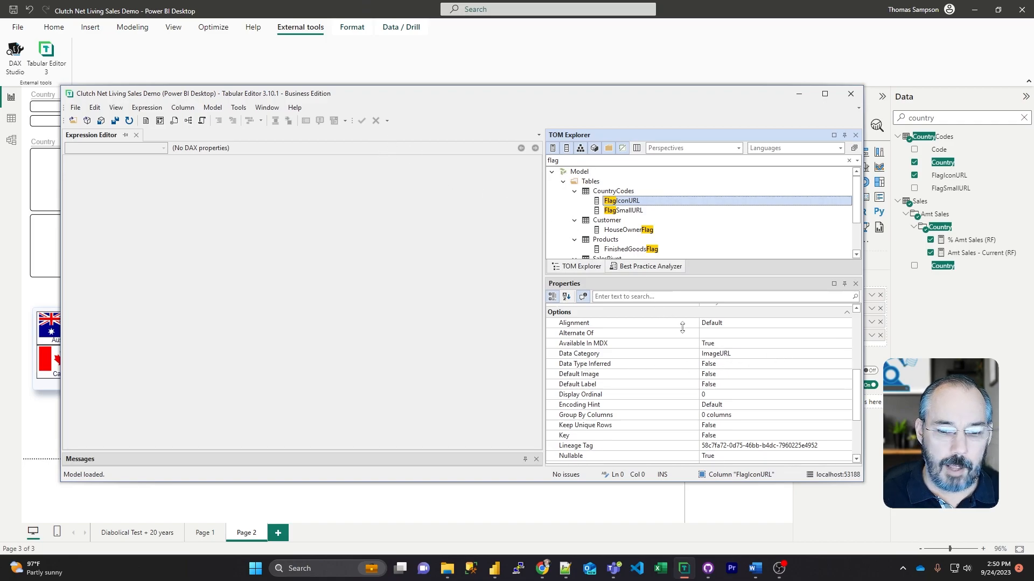
pyautogui.click(850, 94)
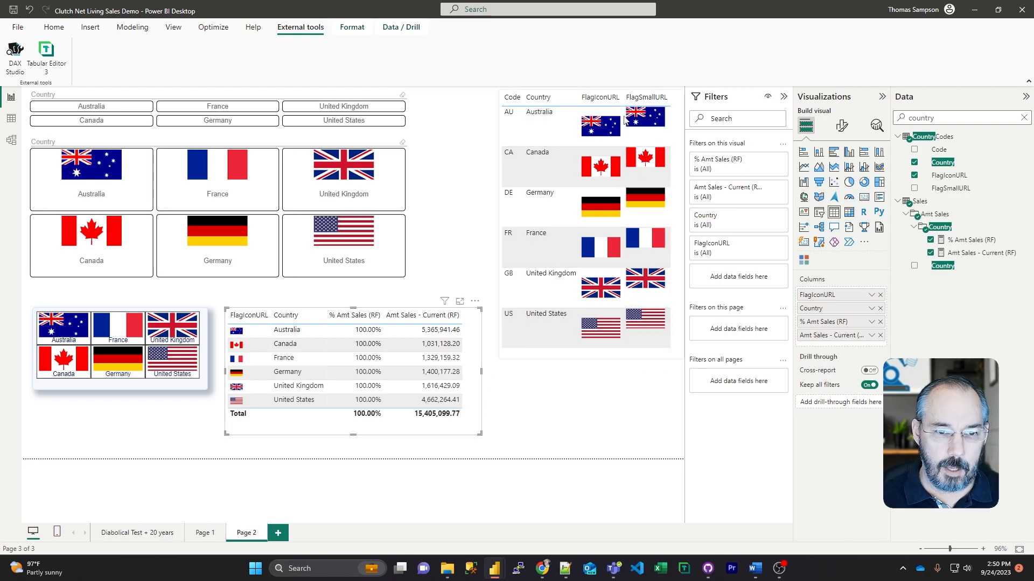
# - Inspect the flag URLs in the country codes table, and find the image size settings of the country sales table
pyautogui.click(611, 344)
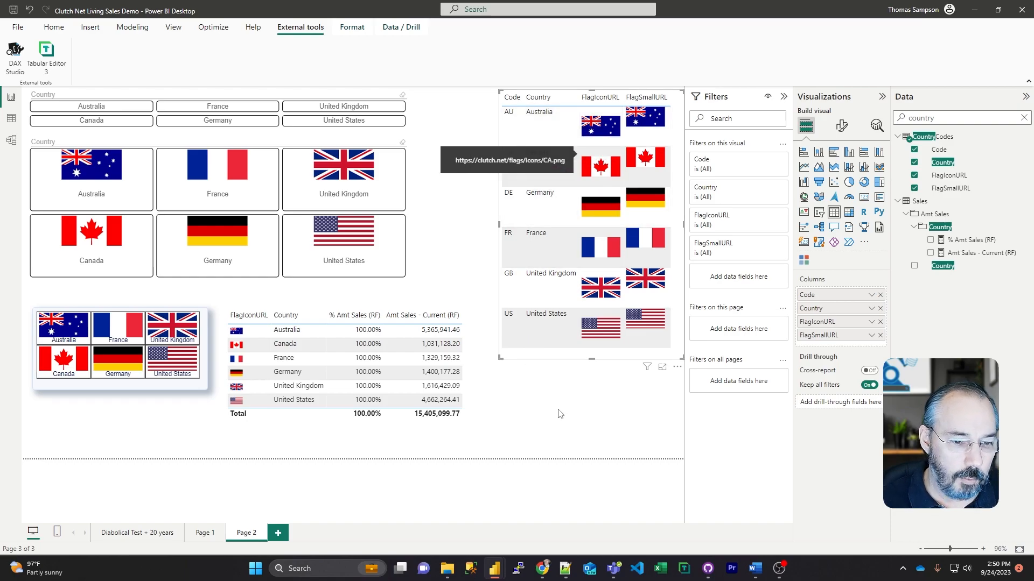
pyautogui.click(474, 428)
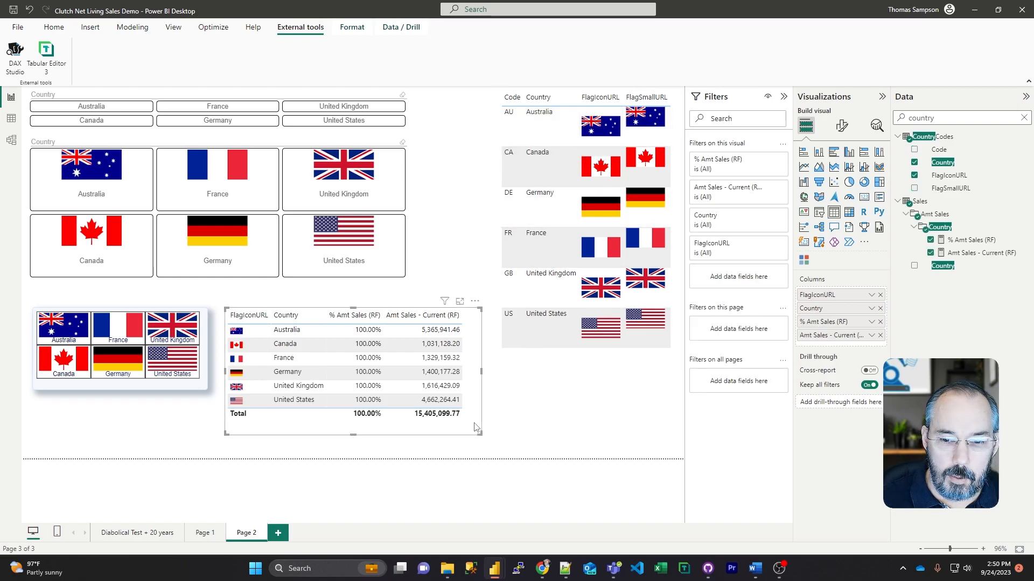
pyautogui.click(841, 128)
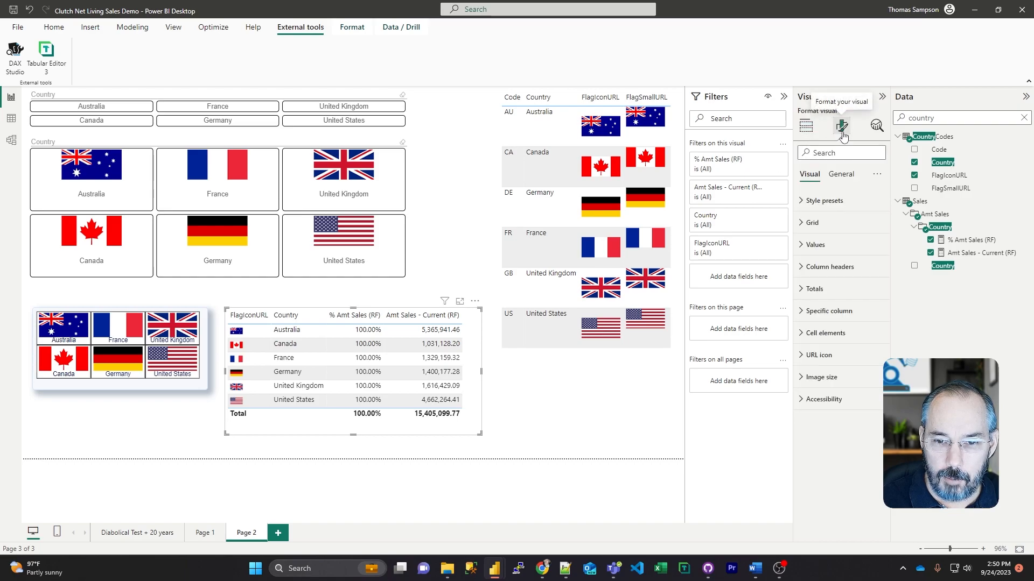
pyautogui.write('size')
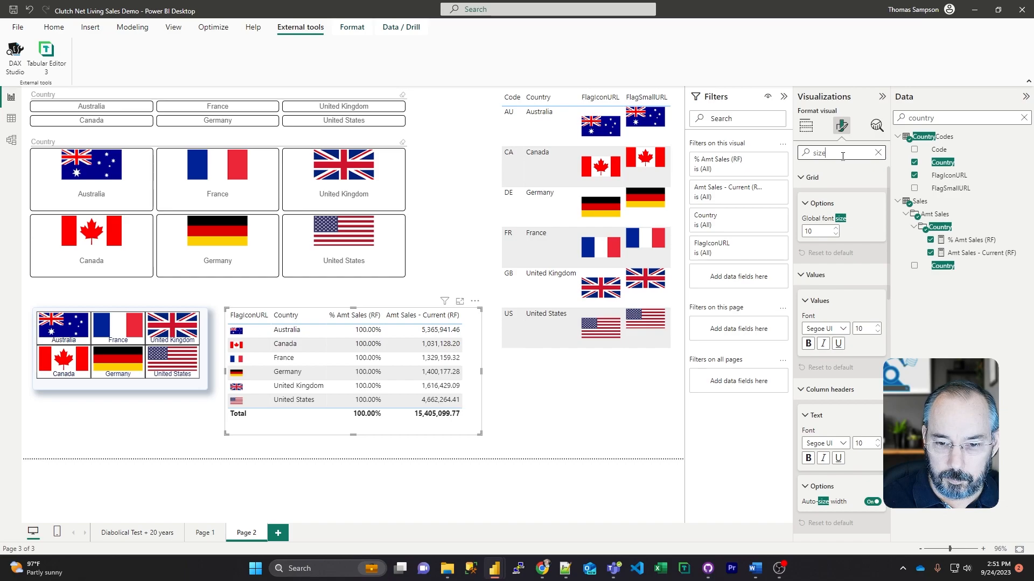
pyautogui.scroll(-5, 844, 229)
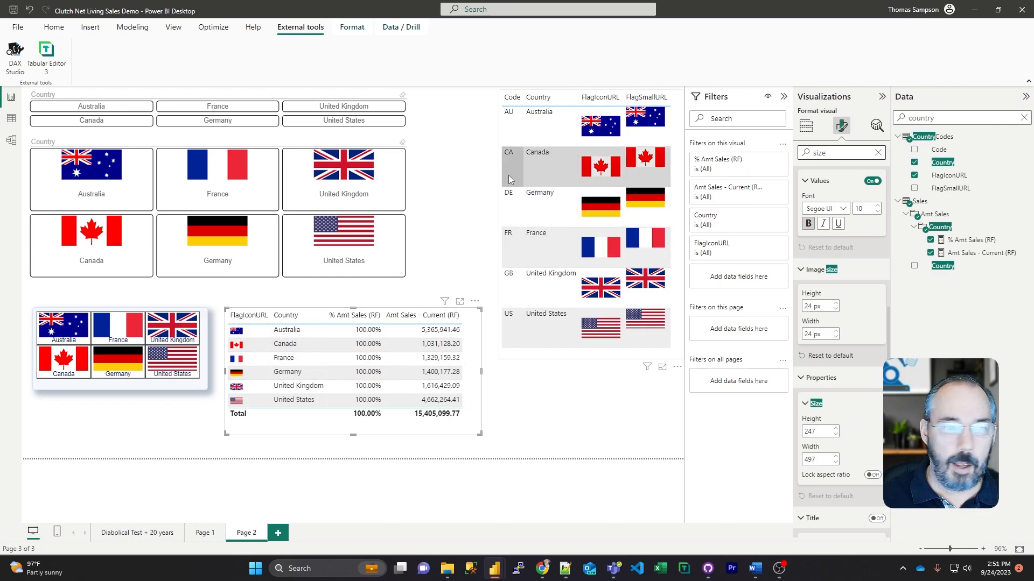
# - Test the compact flag slicer with Australia and France, and clear its selection
pyautogui.click(291, 140)
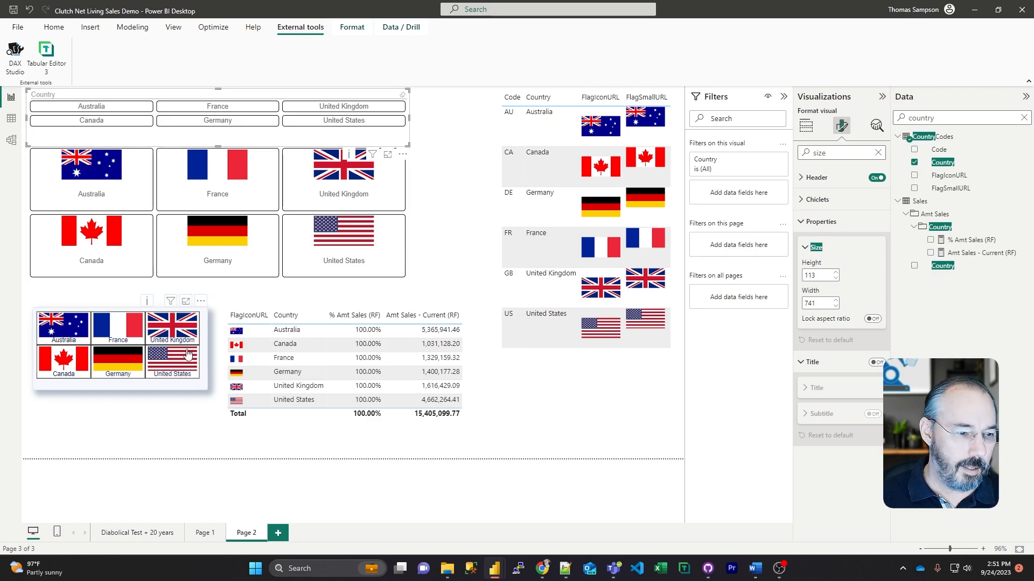
pyautogui.click(64, 334)
pyautogui.click(112, 335)
pyautogui.click(70, 333)
pyautogui.click(71, 333)
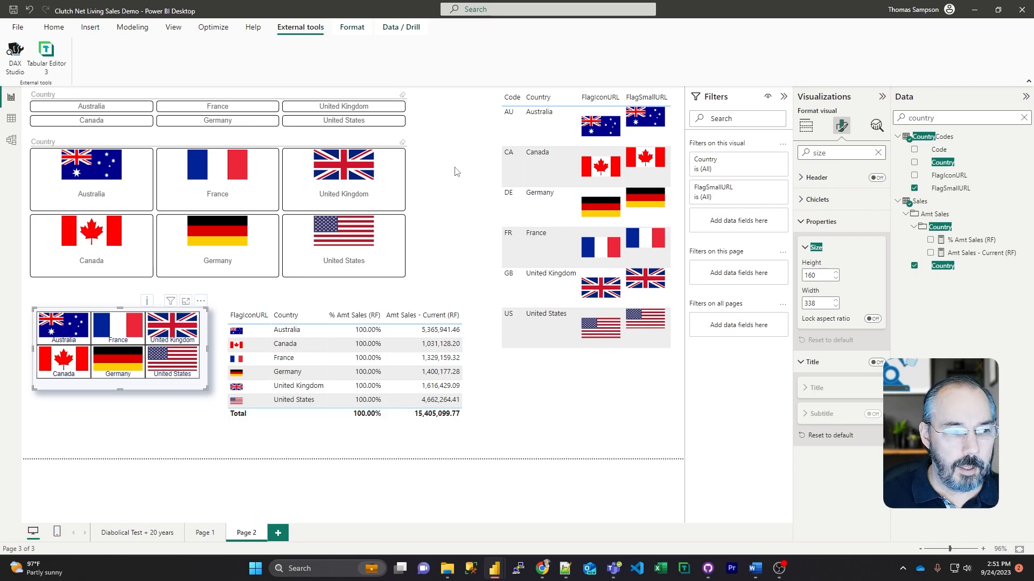
# - Review the text-only Country slicer's General format options, and compare the Category and Image field assignments of all three Country slicers
pyautogui.click(304, 138)
pyautogui.click(877, 153)
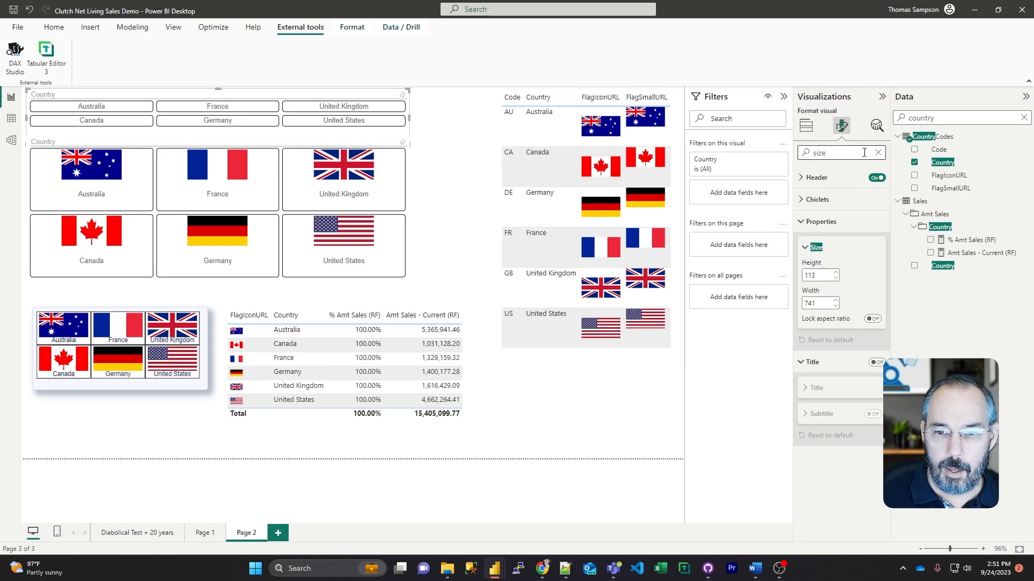
pyautogui.click(816, 200)
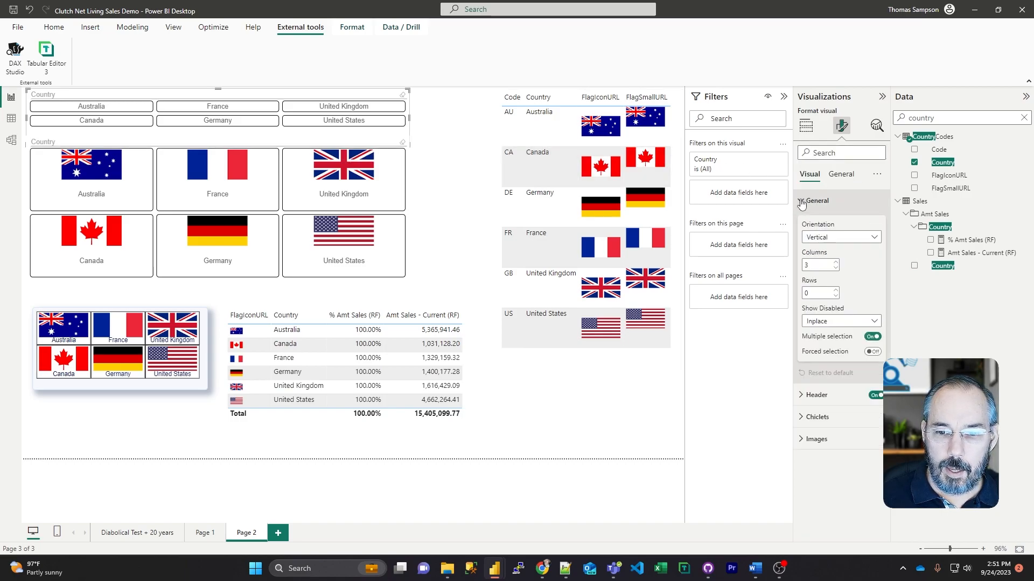
pyautogui.click(806, 127)
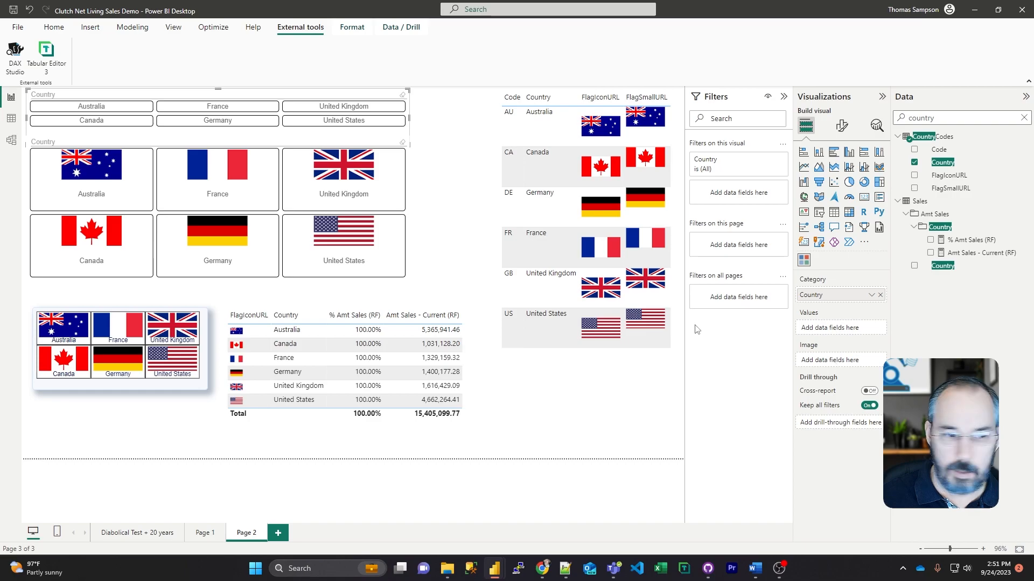
pyautogui.click(408, 210)
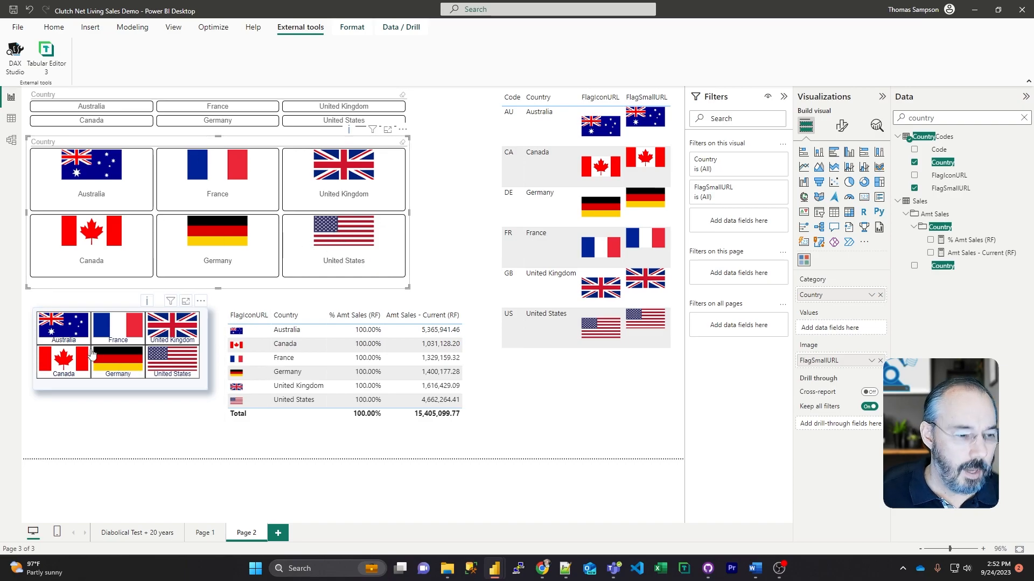
pyautogui.click(206, 345)
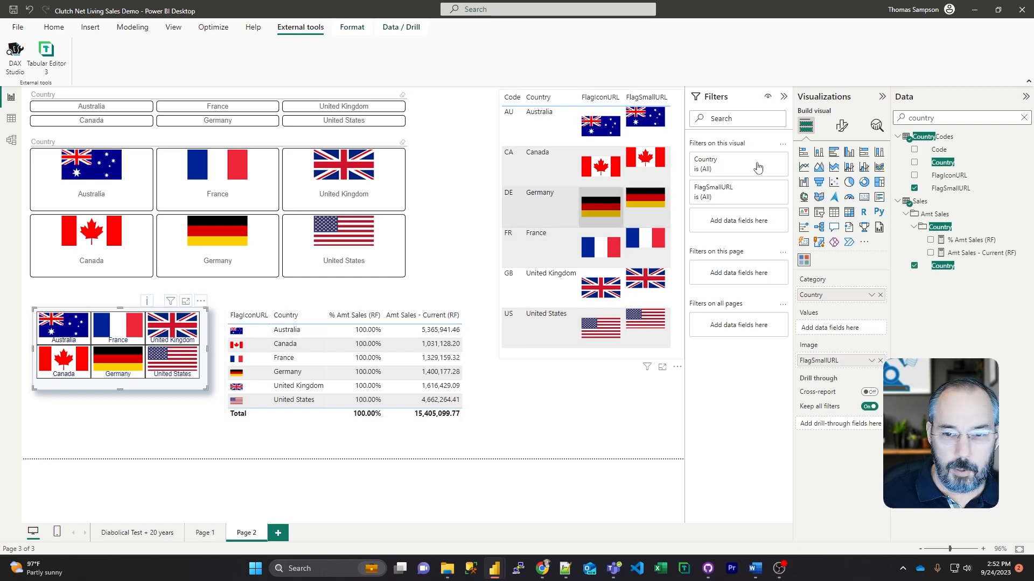
# - Raise the Image Split of the compact flag slicer to 86 in its Images format settings
pyautogui.click(843, 132)
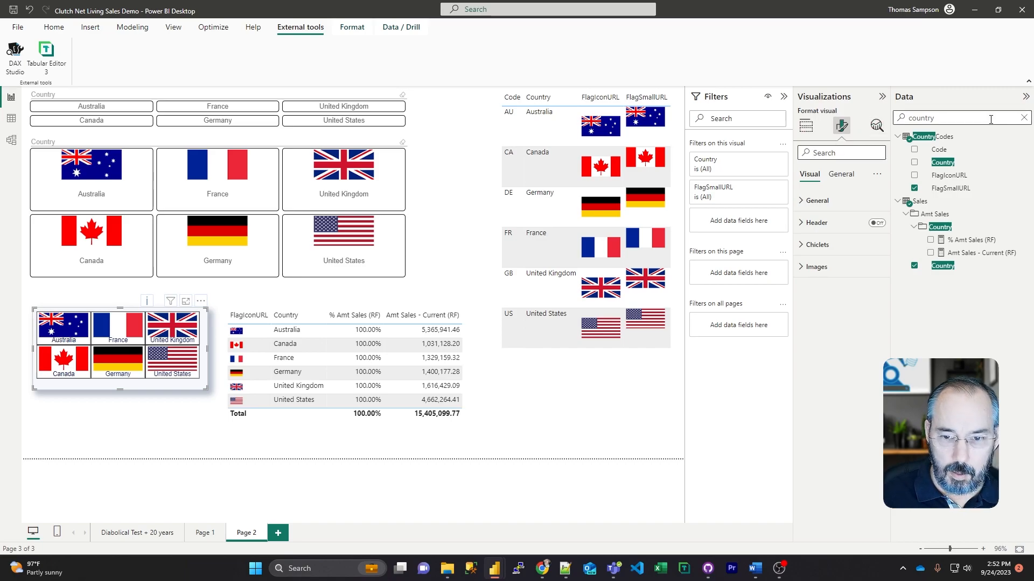
pyautogui.click(814, 267)
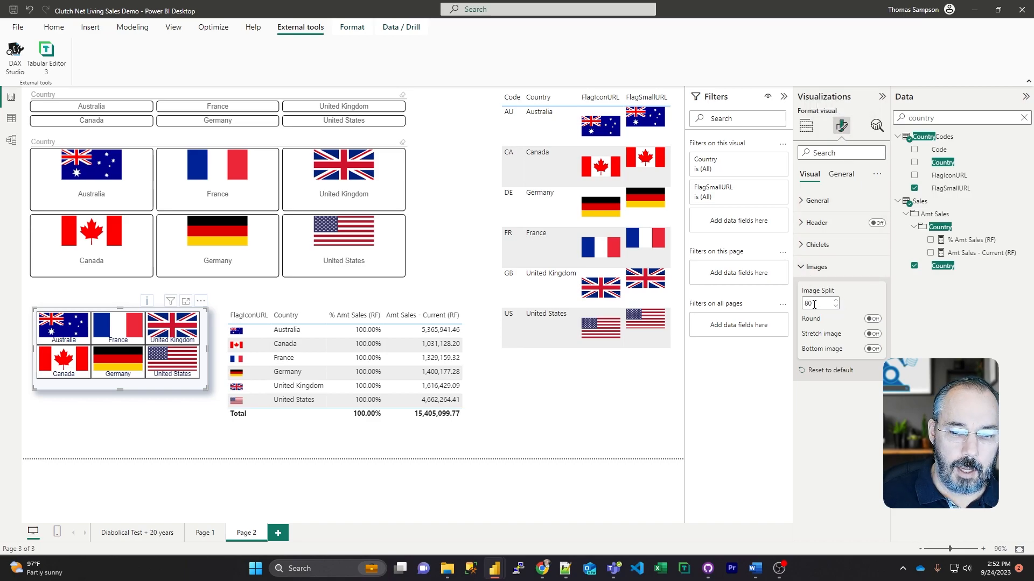
pyautogui.click(835, 301)
pyautogui.click(836, 301)
pyautogui.click(835, 301)
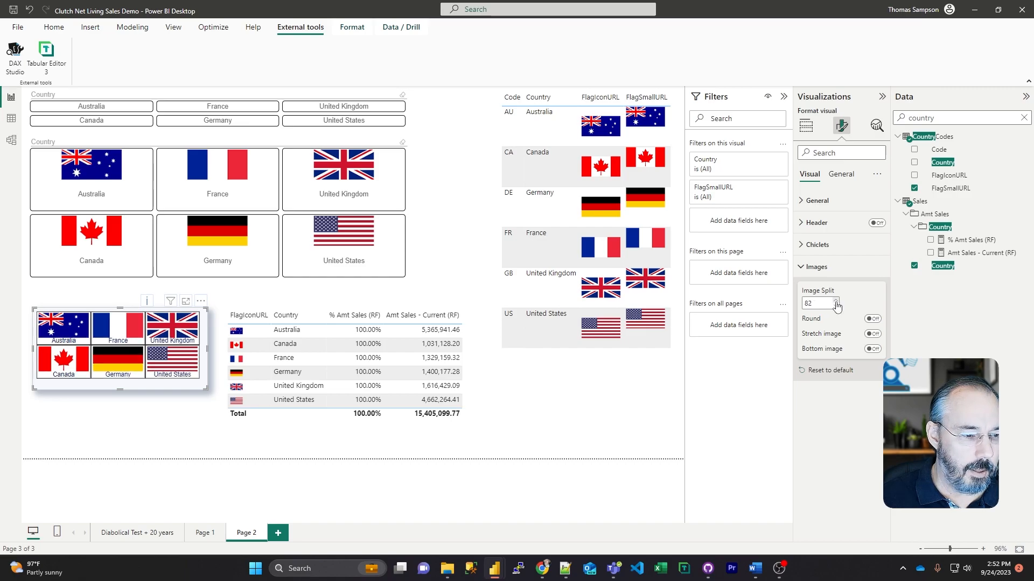
pyautogui.click(836, 302)
pyautogui.click(836, 301)
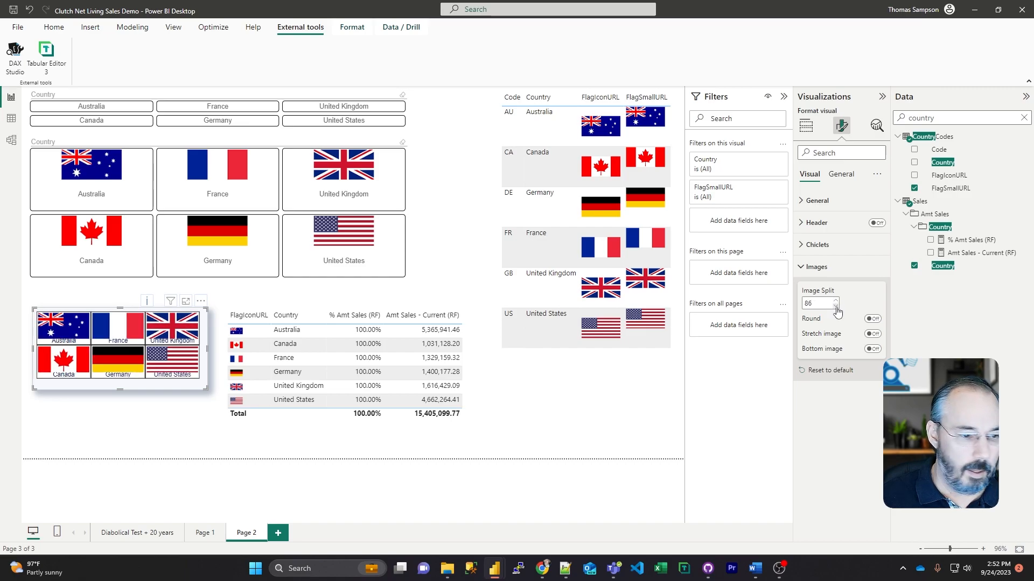
# - Try lower Image Split values on the compact flag slicer, finishing with the value set to 80
pyautogui.click(836, 307)
pyautogui.click(836, 307)
pyautogui.click(836, 307)
pyautogui.click(836, 307)
pyautogui.click(836, 307)
pyautogui.click(836, 307)
pyautogui.click(836, 307)
pyautogui.click(836, 307)
pyautogui.click(835, 308)
pyautogui.click(836, 306)
pyautogui.click(836, 307)
pyautogui.click(836, 307)
pyautogui.click(835, 307)
pyautogui.click(836, 307)
pyautogui.click(836, 307)
pyautogui.click(836, 300)
pyautogui.click(836, 301)
pyautogui.click(836, 300)
pyautogui.click(836, 301)
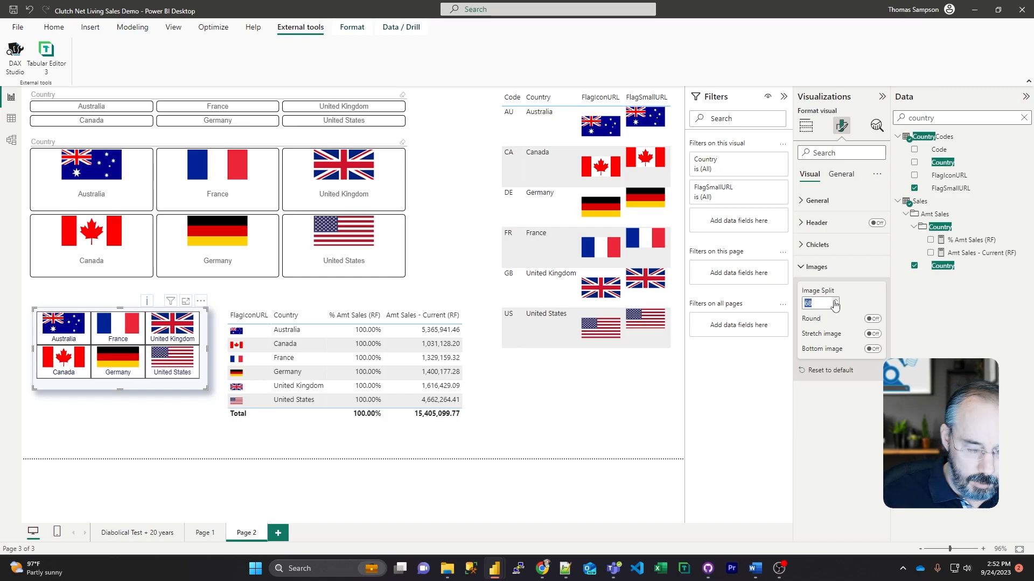
pyautogui.write('80')
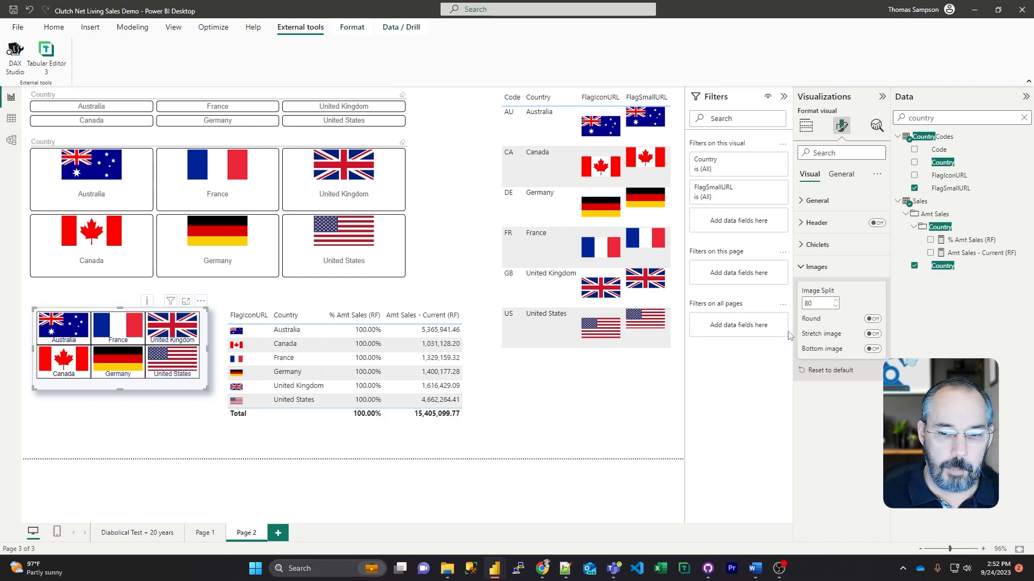